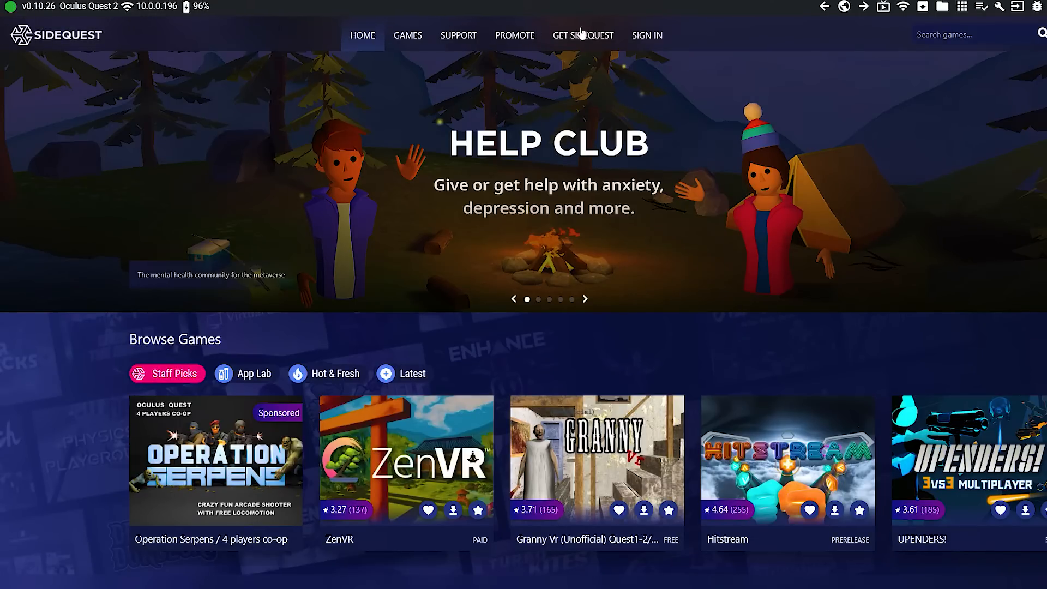
# Step: Bring up the headset settings and tools page for the connected Quest 2
pyautogui.click(1003, 9)
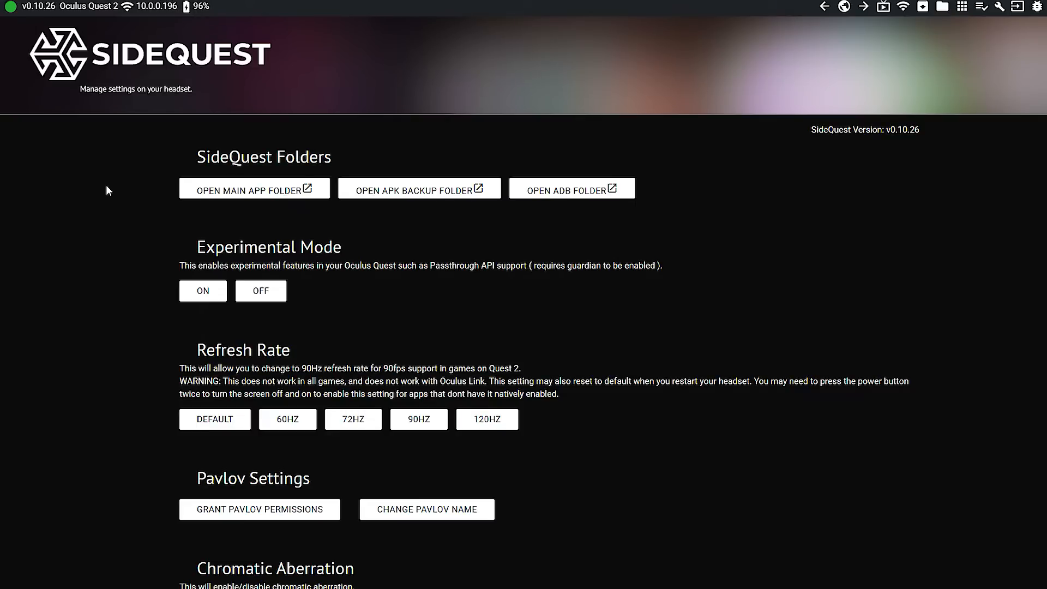
pyautogui.scroll(-1, 105, 190)
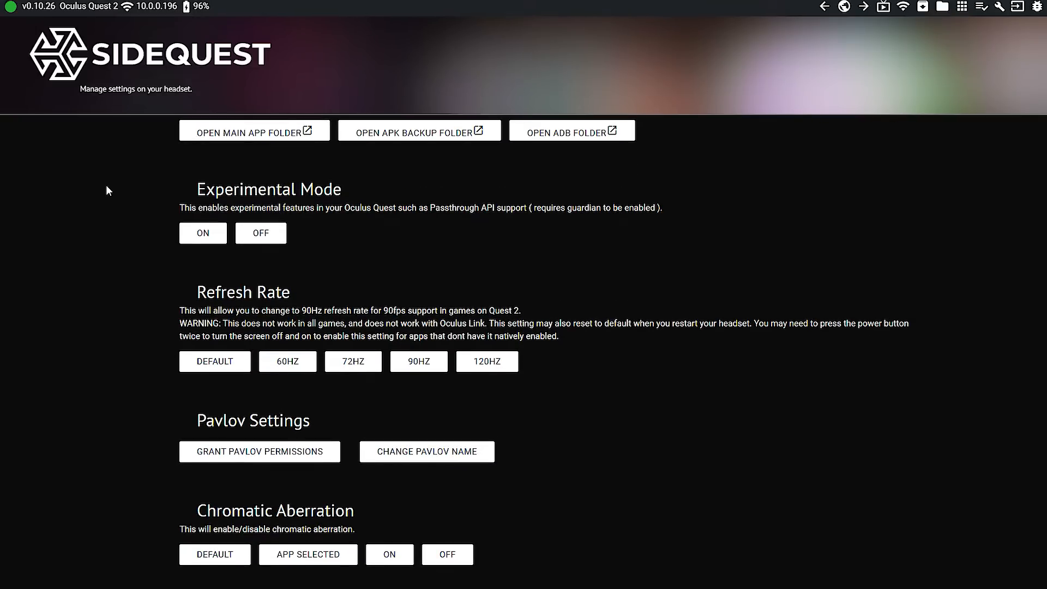
pyautogui.scroll(-1, 106, 187)
pyautogui.scroll(-1, 106, 186)
pyautogui.scroll(-1, 107, 190)
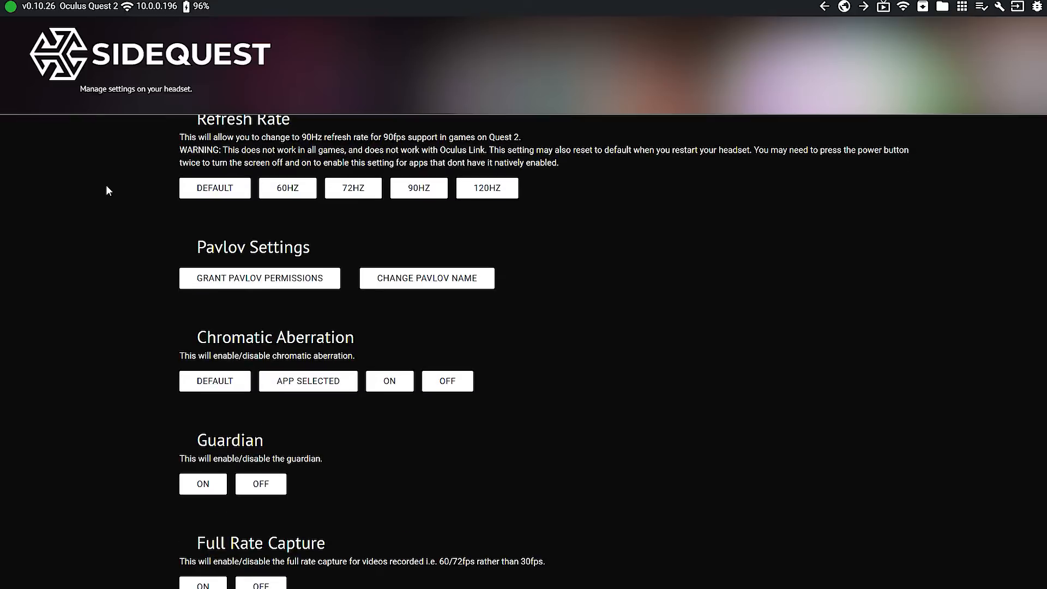
pyautogui.scroll(-2, 107, 190)
pyautogui.scroll(-1, 105, 191)
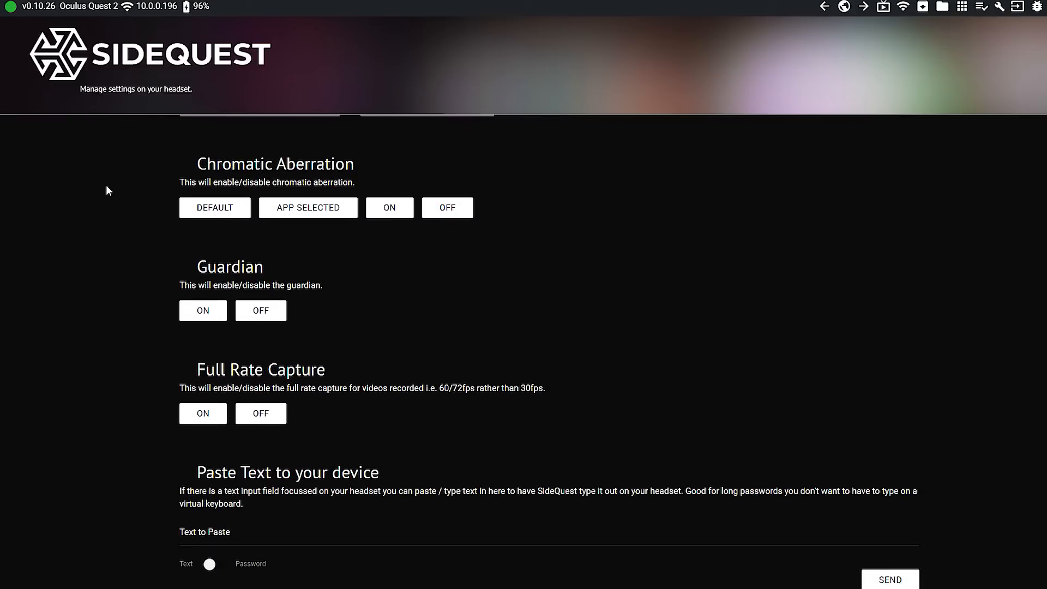
pyautogui.scroll(-1, 106, 190)
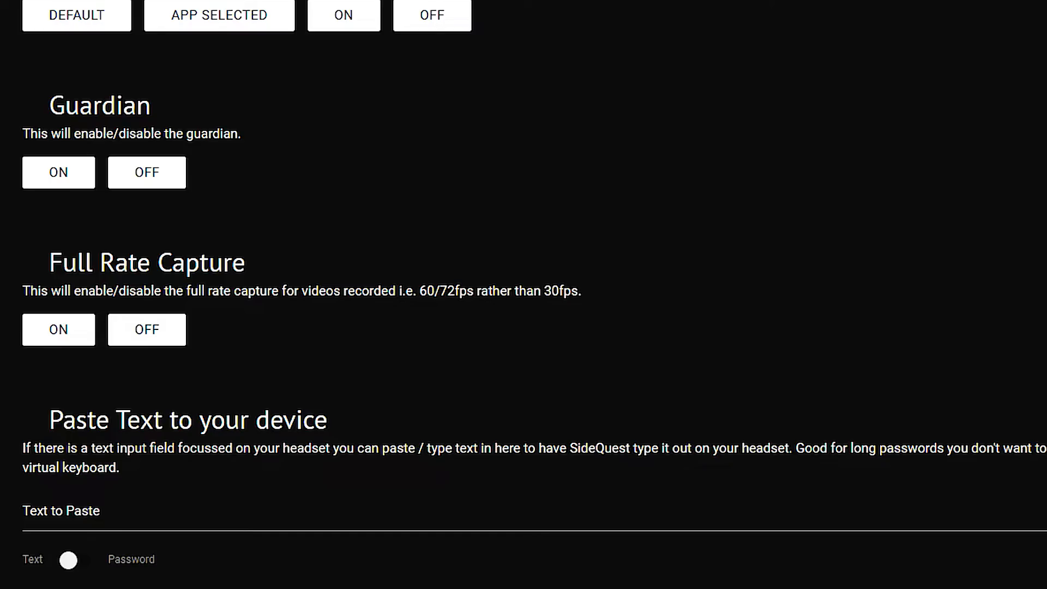
# Step: Enable full rate capture with 1080 video capture size and 3072 default texture size
pyautogui.click(43, 332)
pyautogui.scroll(-6, 44, 348)
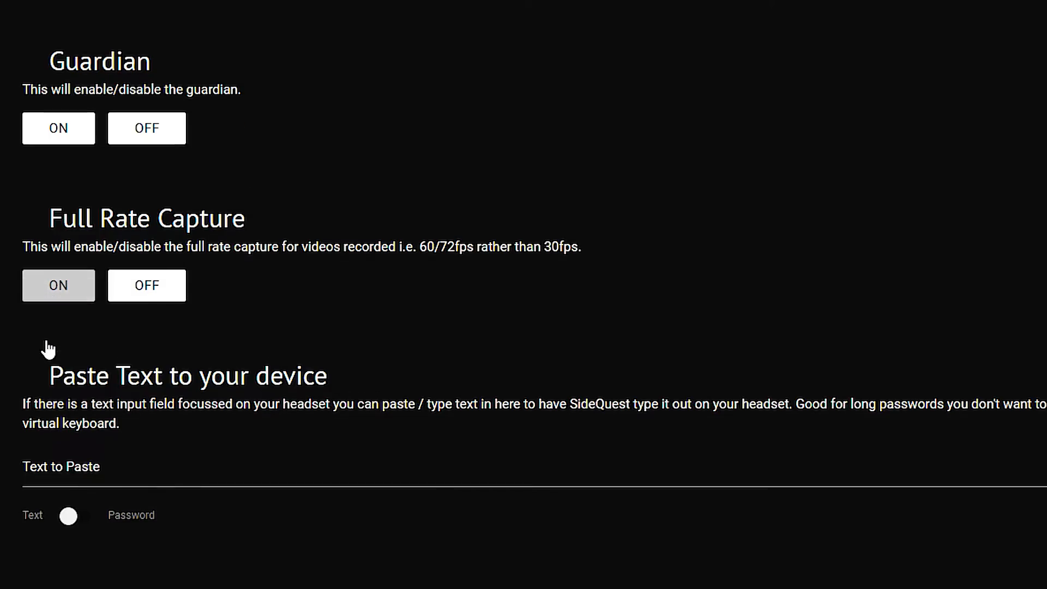
pyautogui.click(246, 373)
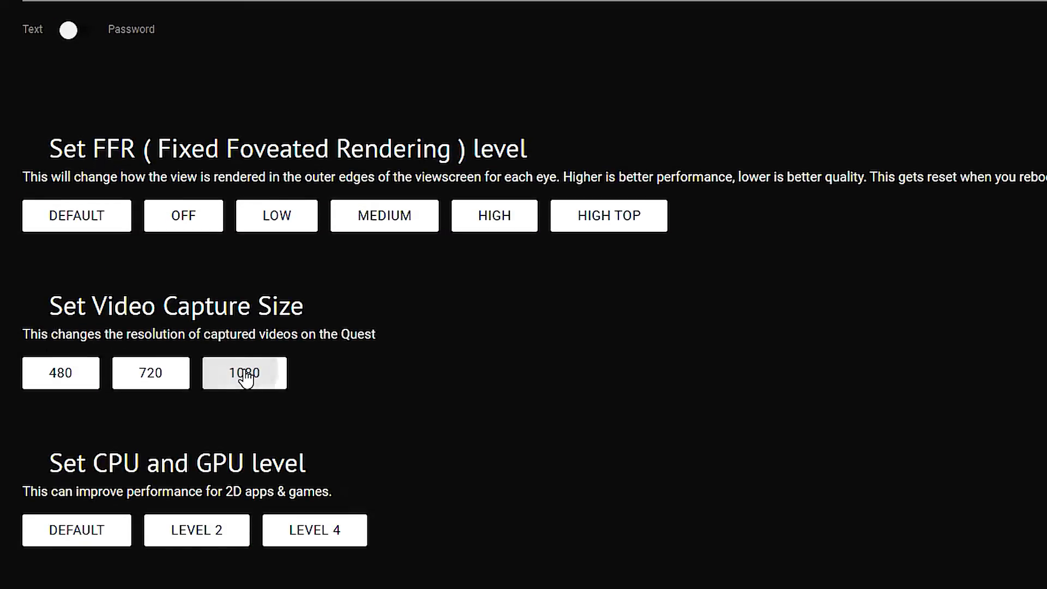
pyautogui.scroll(-3, 412, 368)
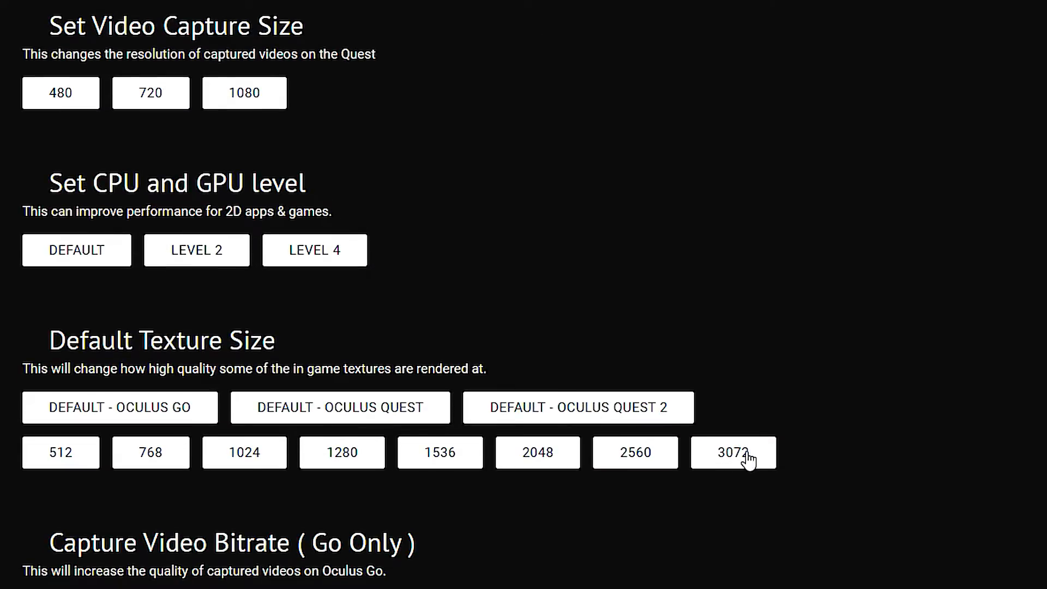
pyautogui.click(740, 464)
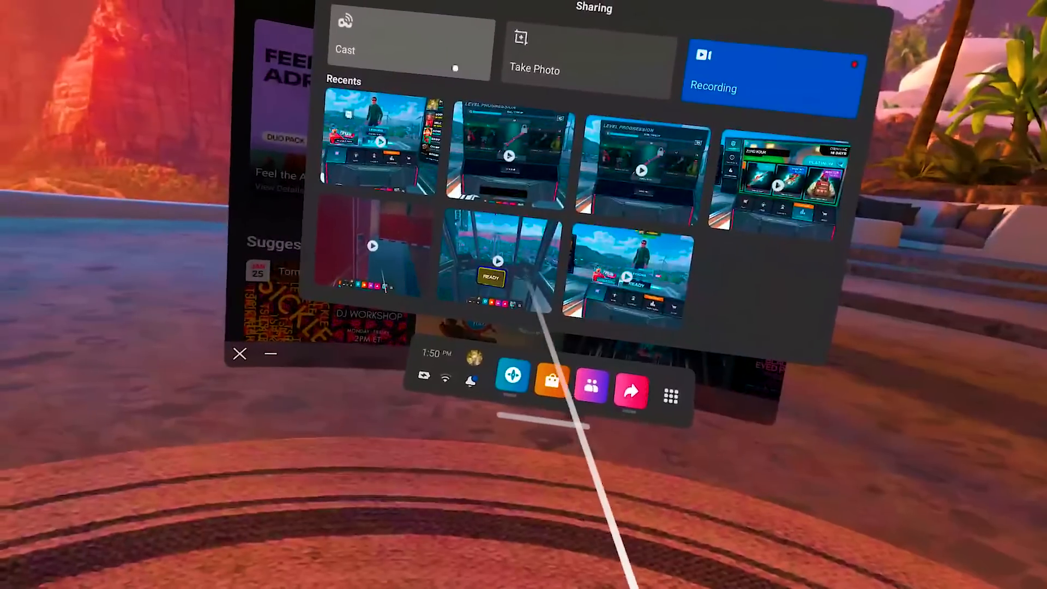
# Step: Start casting from the headset via the Sharing panel's Cast option
pyautogui.click(433, 48)
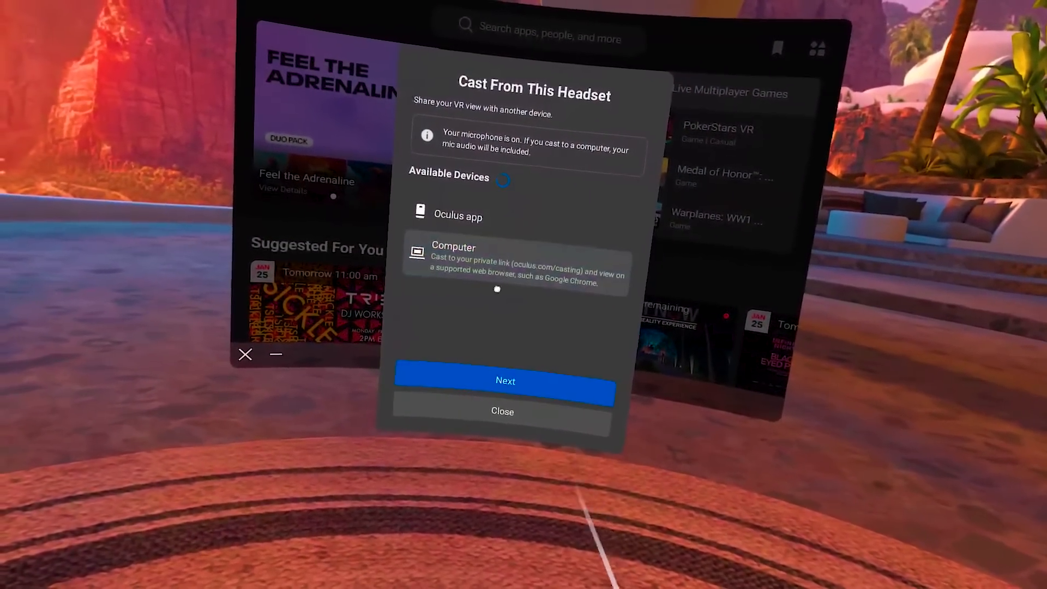
pyautogui.moveTo(888, 557)
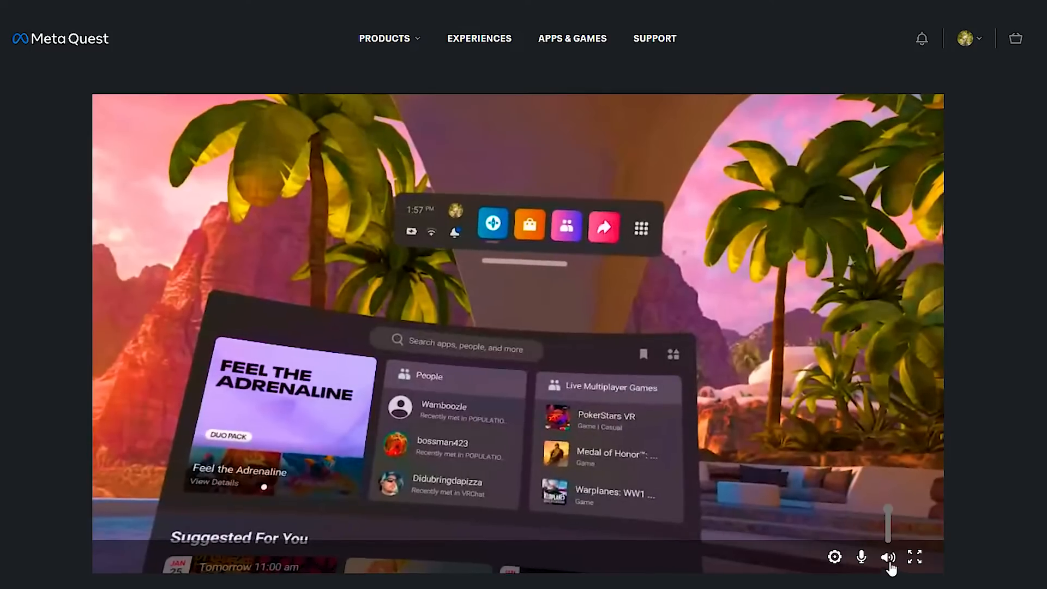
# Step: Show the cast view display options to check the widescreen crop setting
pyautogui.click(834, 557)
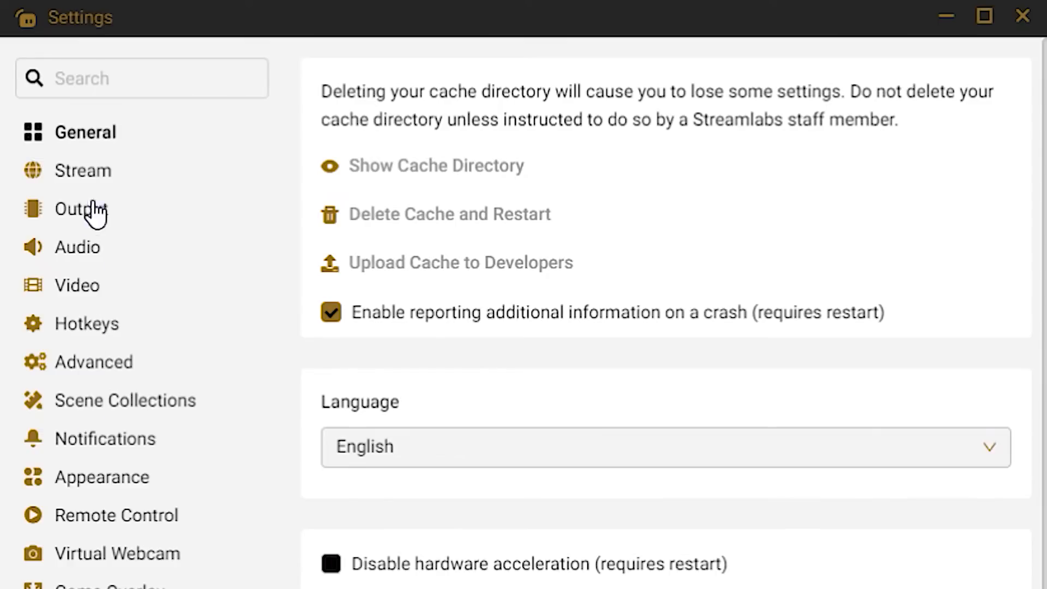
# Step: Review the Output streaming and recording encoding settings, then the Video resolution and FPS settings
pyautogui.click(103, 219)
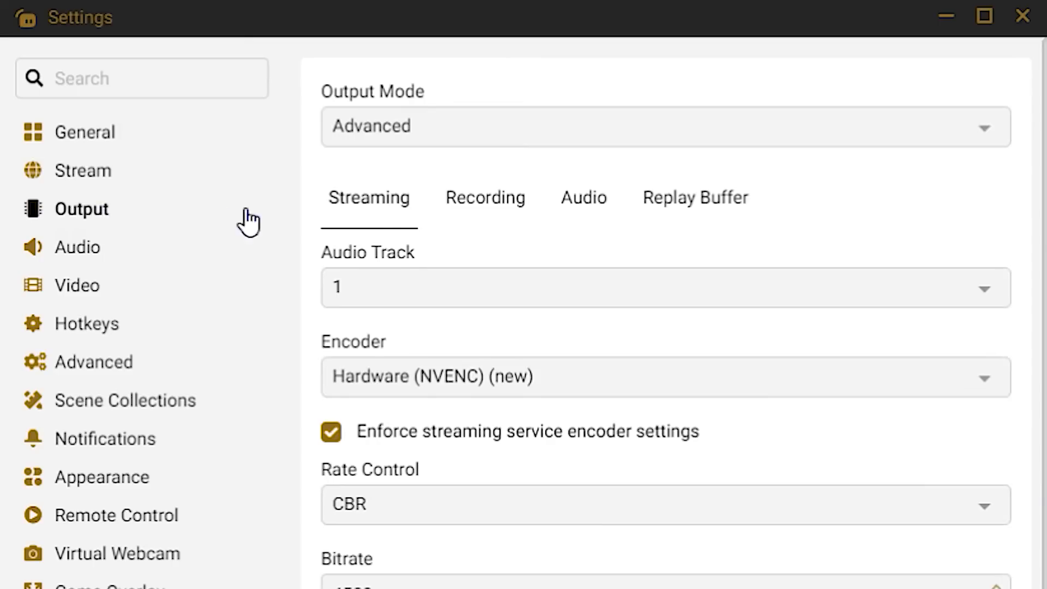
pyautogui.scroll(-2, 666, 328)
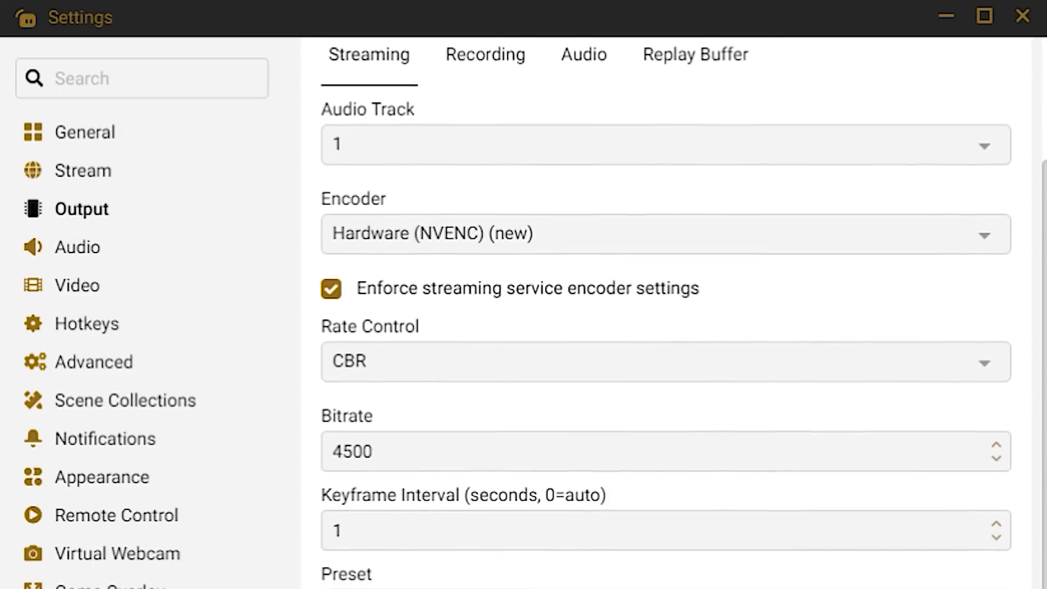
pyautogui.scroll(2, 667, 328)
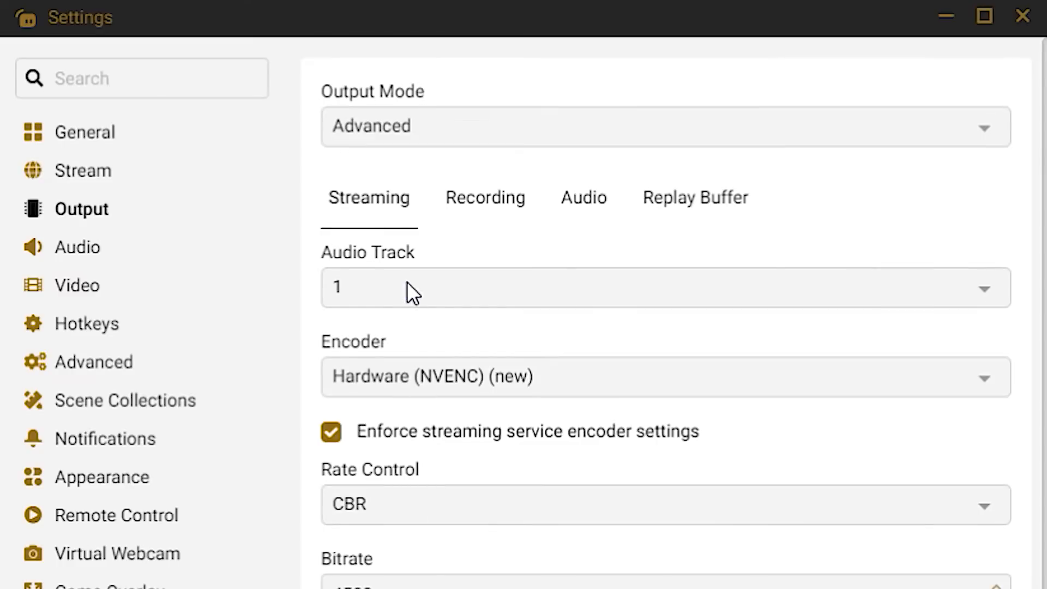
pyautogui.click(486, 200)
pyautogui.scroll(-1, 519, 514)
pyautogui.scroll(-3, 519, 531)
pyautogui.scroll(-1, 518, 536)
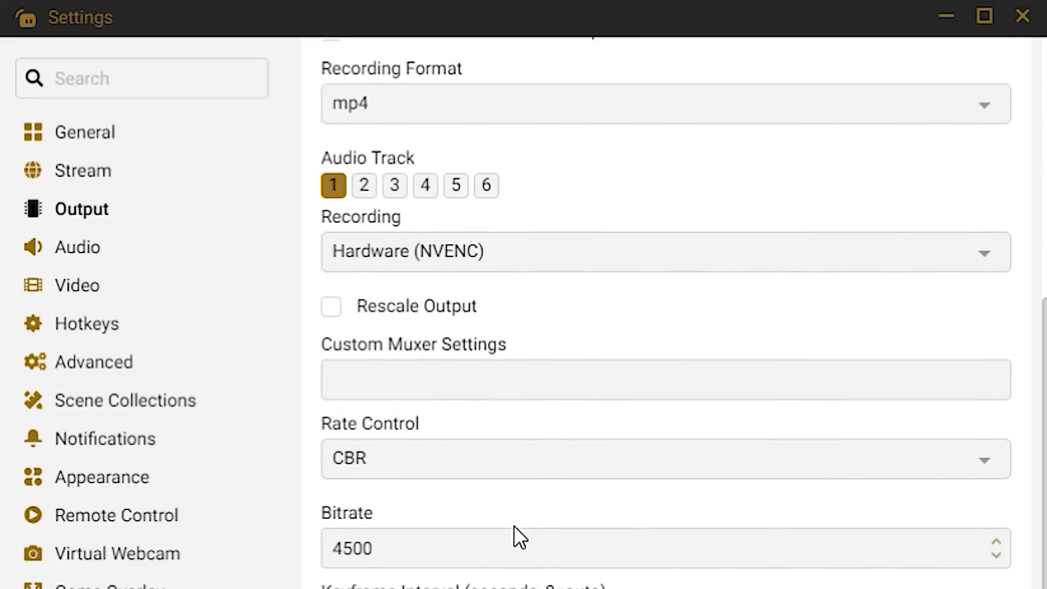
pyautogui.scroll(-1, 513, 536)
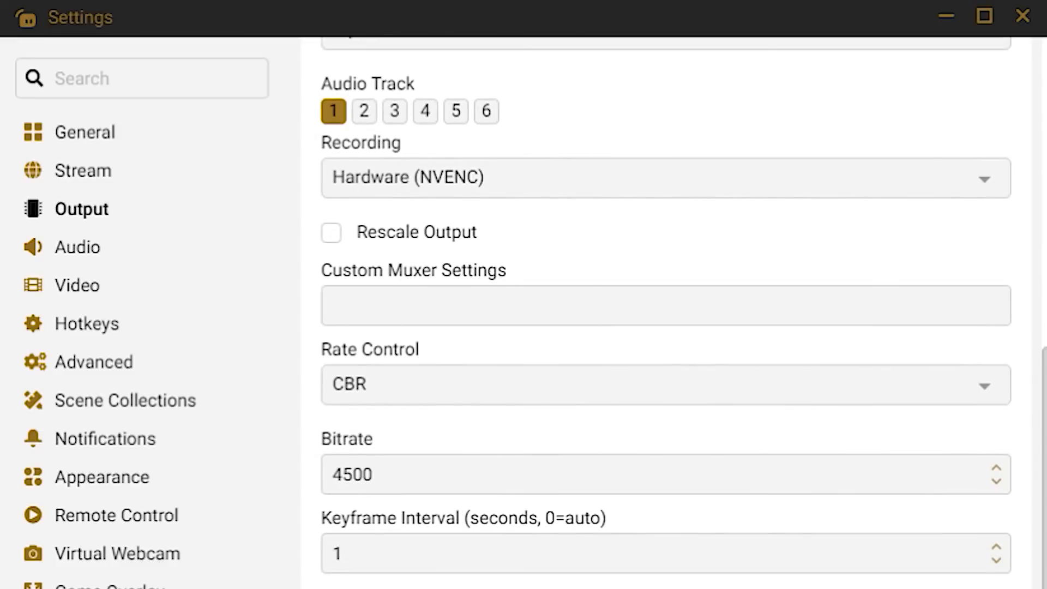
pyautogui.click(82, 286)
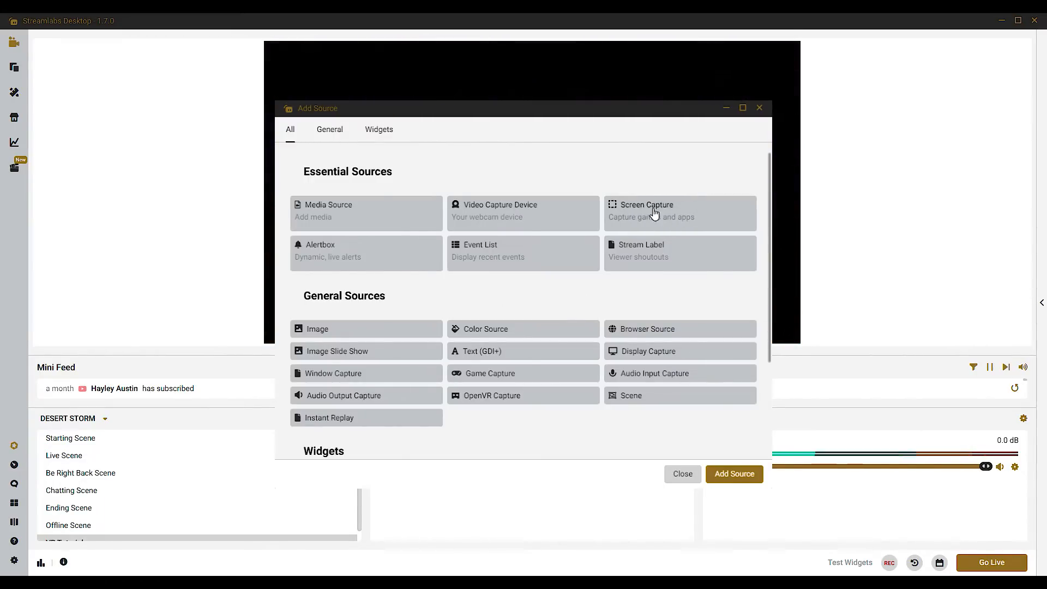
# Step: Add a Screen Capture source so the headset cast appears in the scene preview
pyautogui.click(681, 217)
pyautogui.click(734, 473)
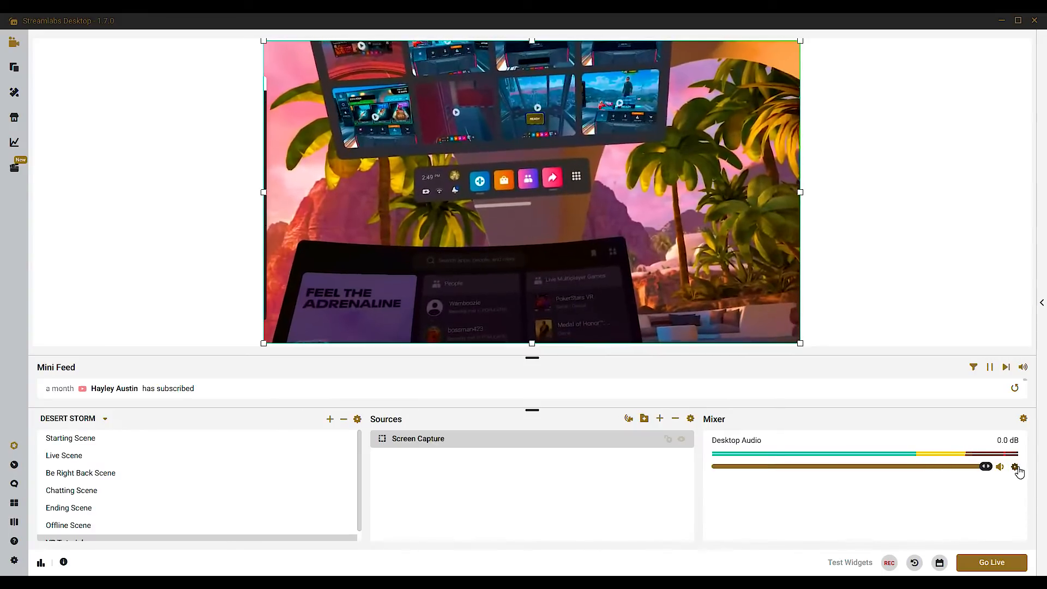
# Step: Review the Desktop Audio device list in the advanced audio settings and close it
pyautogui.click(1012, 466)
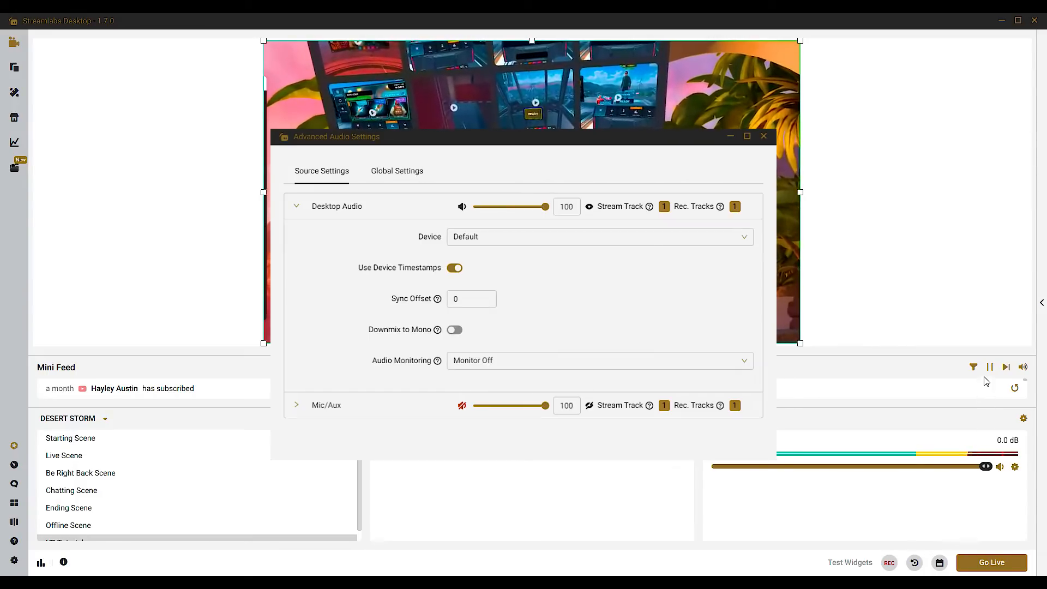
pyautogui.click(547, 237)
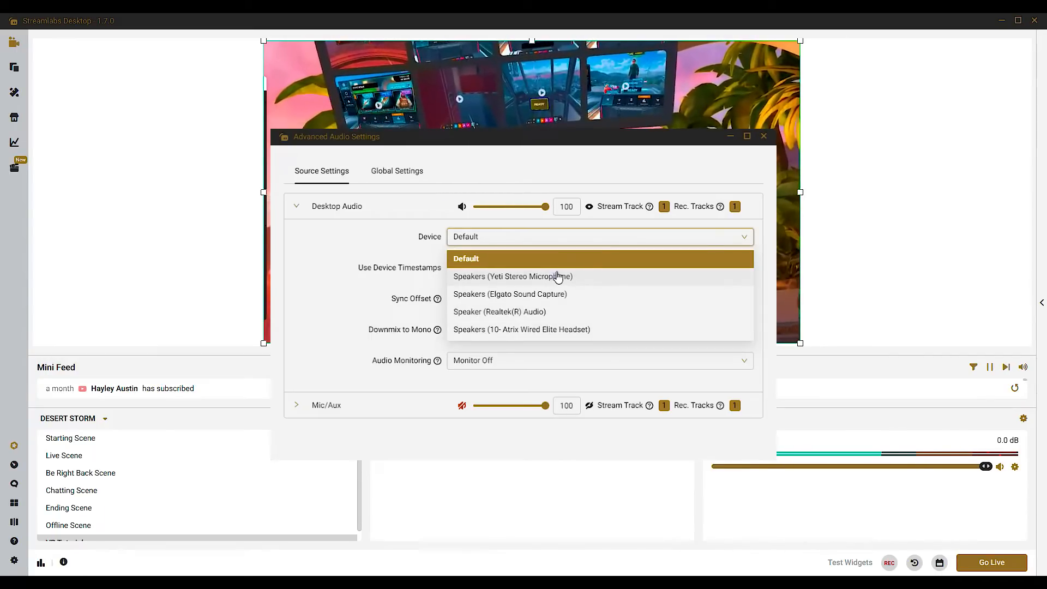
pyautogui.click(802, 263)
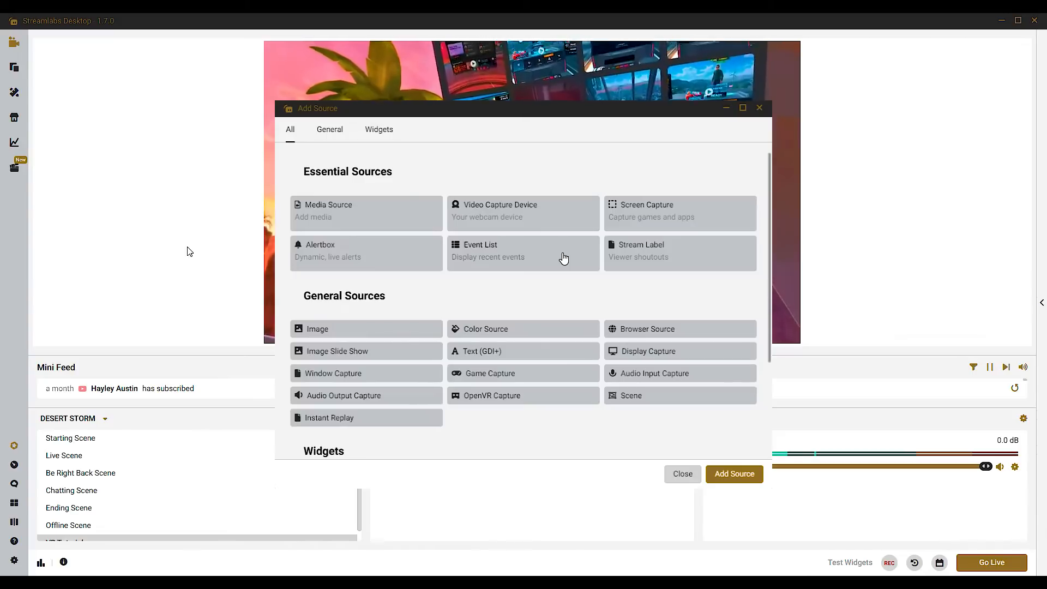
# Step: Add a Video Capture Device source using the USB Live camera
pyautogui.click(534, 215)
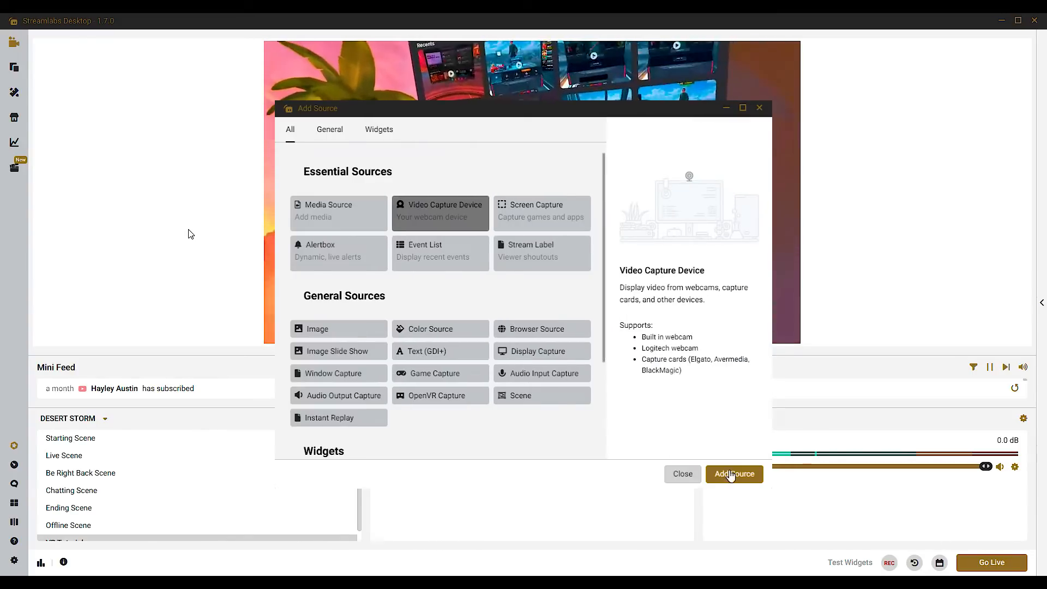
pyautogui.click(734, 473)
pyautogui.click(570, 212)
pyautogui.click(558, 257)
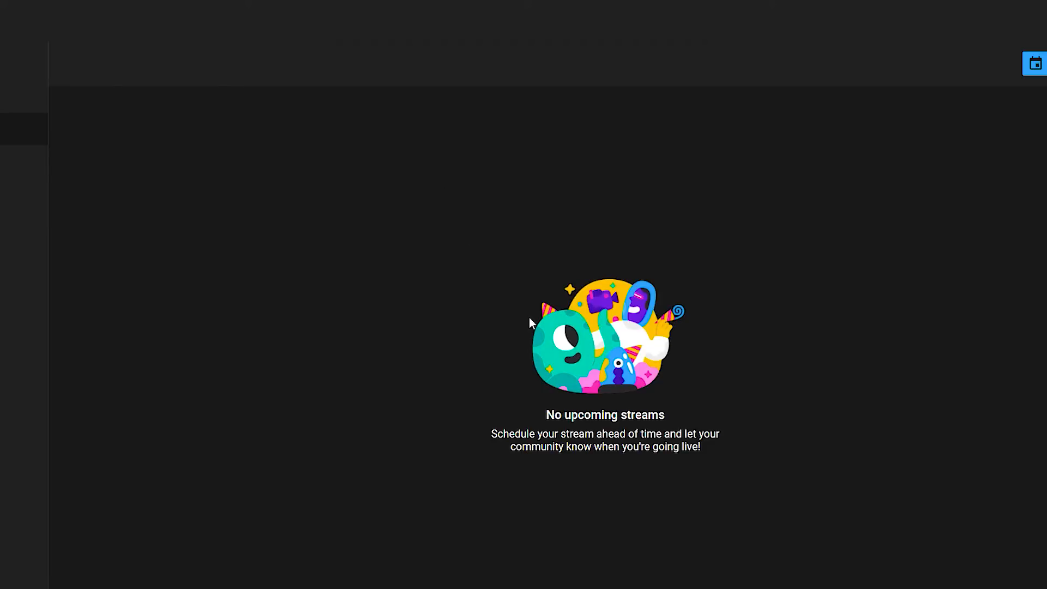
# Step: Create a new scheduled live stream and enter the VR tutorial test title
pyautogui.click(1035, 63)
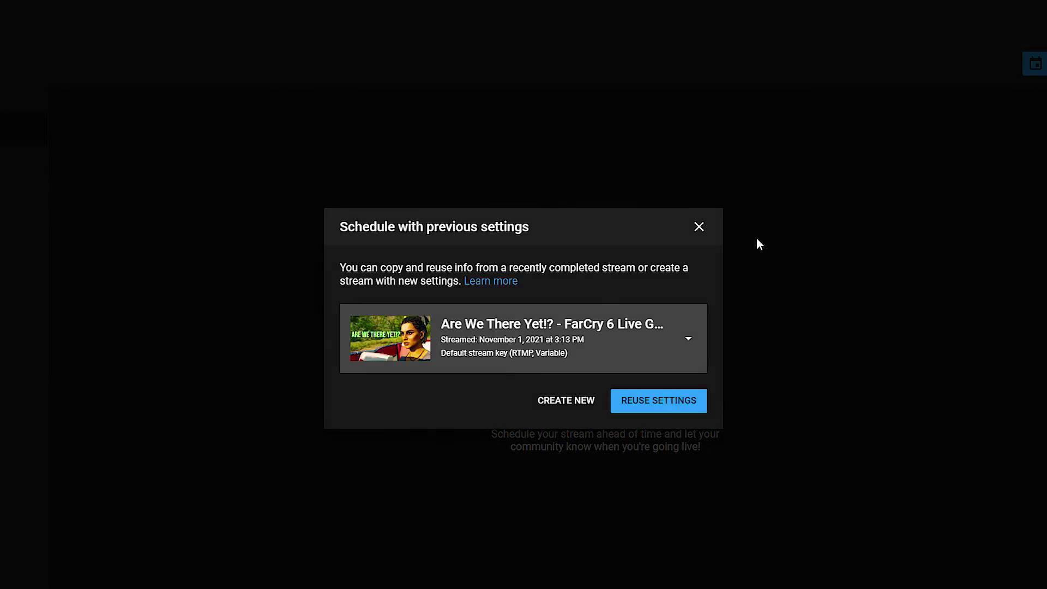
pyautogui.click(584, 397)
pyautogui.click(412, 230)
pyautogui.write('VR Tutorial Test Live')
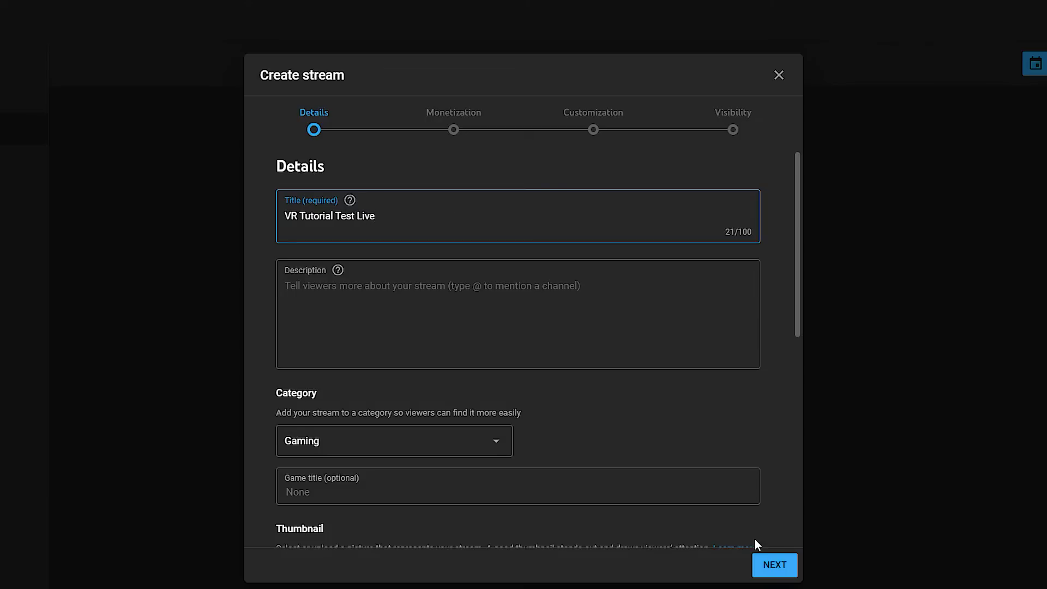
# Step: Advance through the Monetization and Customization steps to Visibility
pyautogui.click(774, 564)
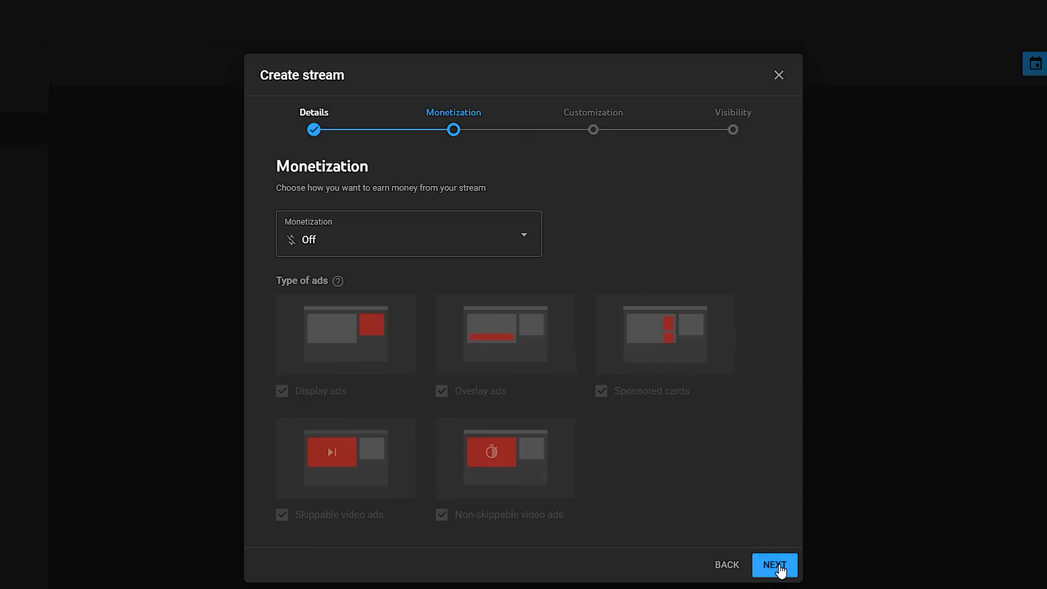
pyautogui.click(777, 568)
pyautogui.click(777, 569)
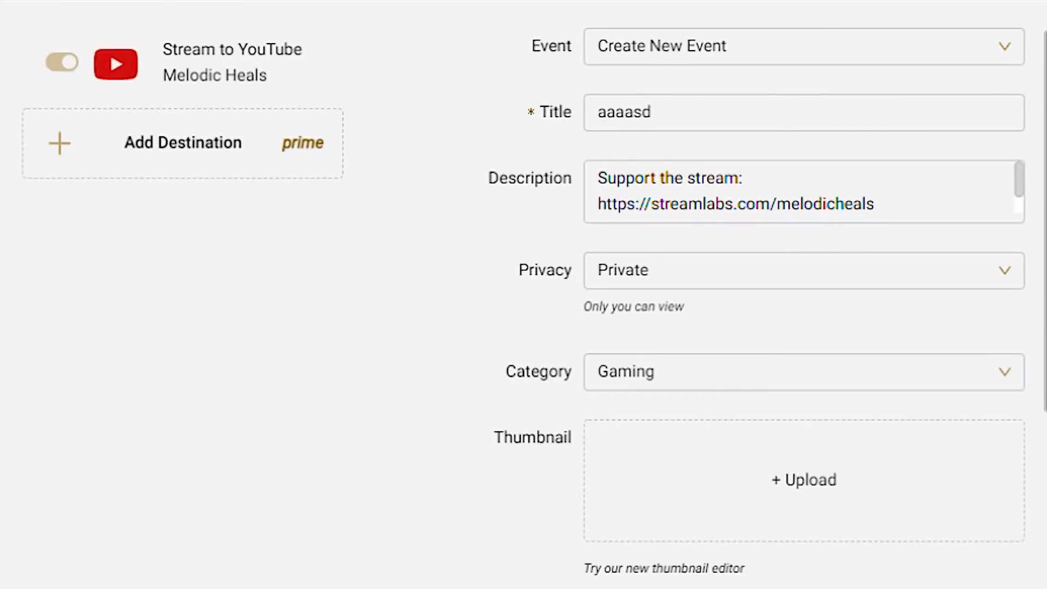
# Step: Select the scheduled VR Tutorial Test Live event for the YouTube broadcast
pyautogui.click(787, 117)
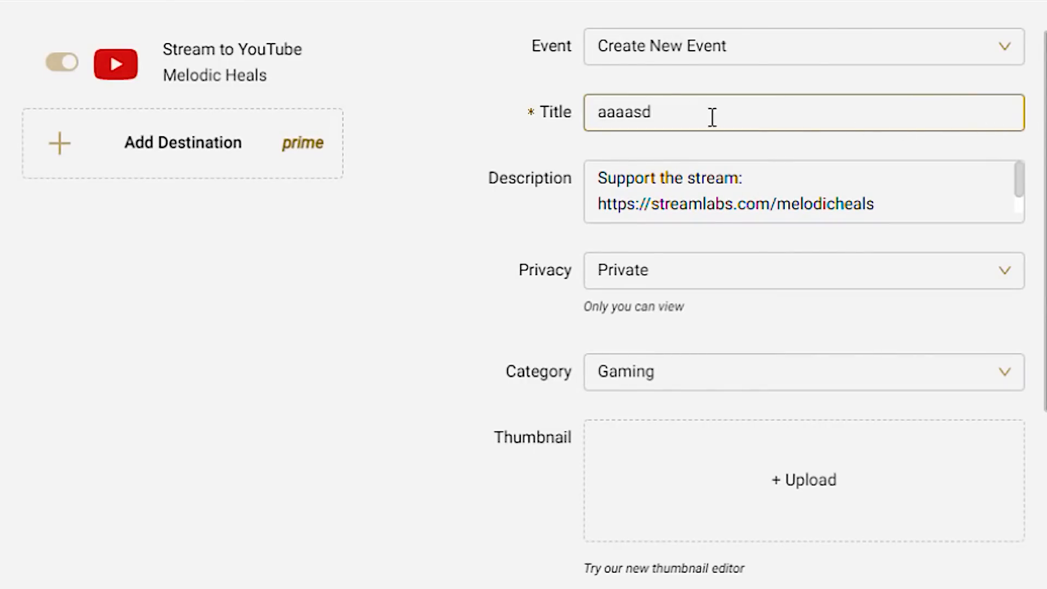
pyautogui.click(675, 58)
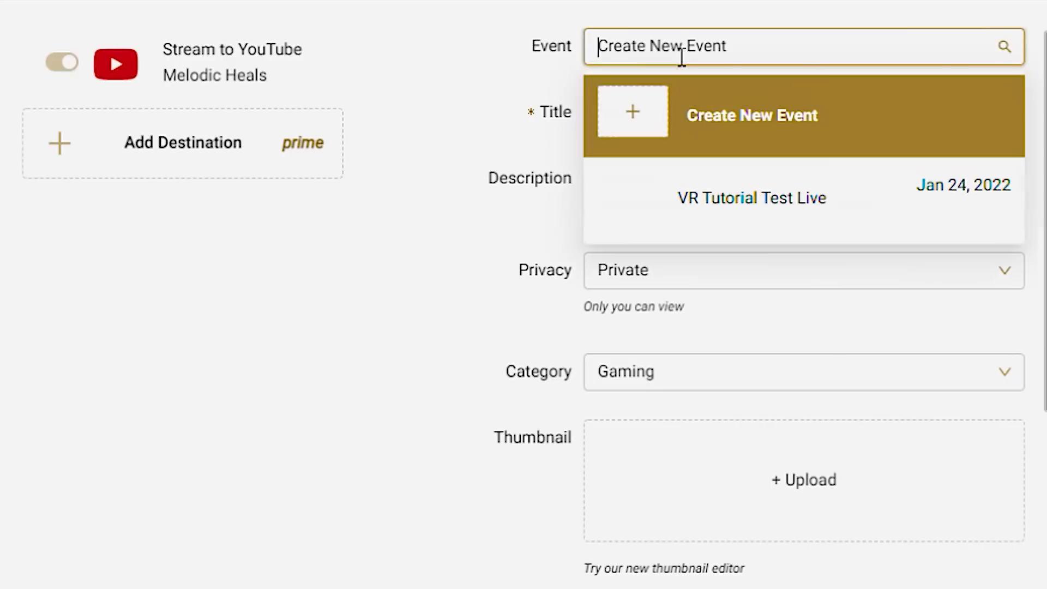
pyautogui.click(725, 214)
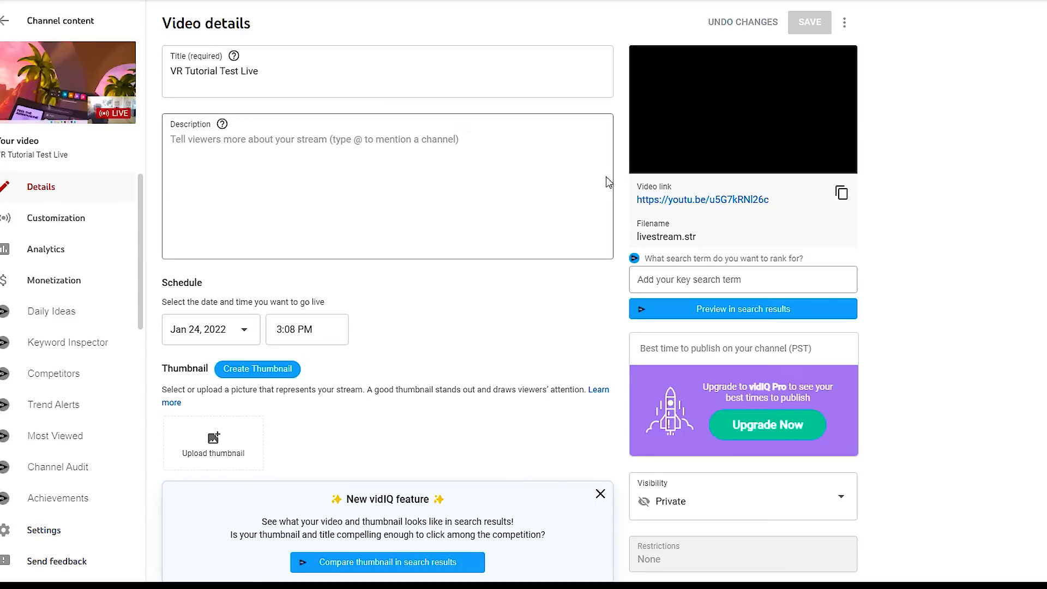